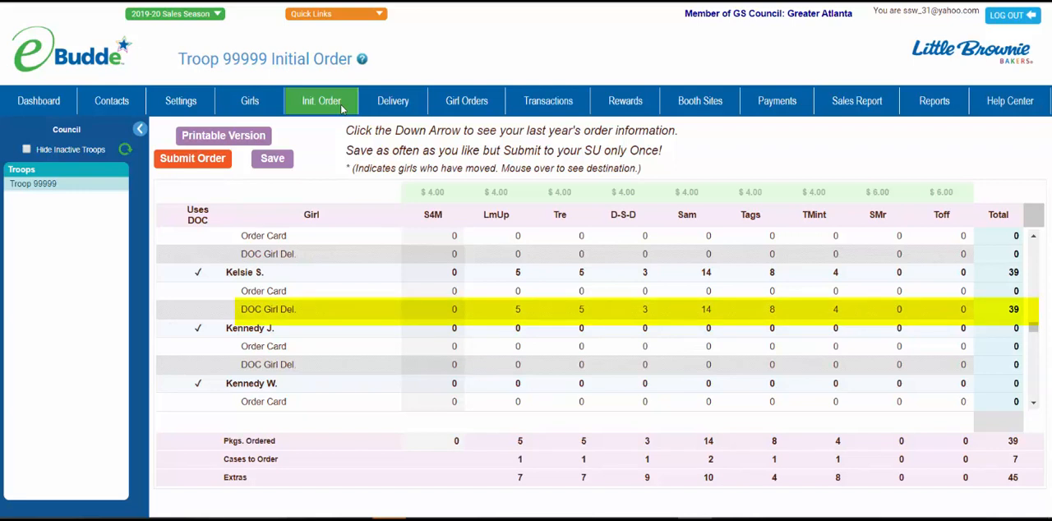
Step: Open the order card of the girl with 39 DOC delivery packages and enter S4M 5, LmUp 6, Tre 10 and D-S-D 24
click(308, 298)
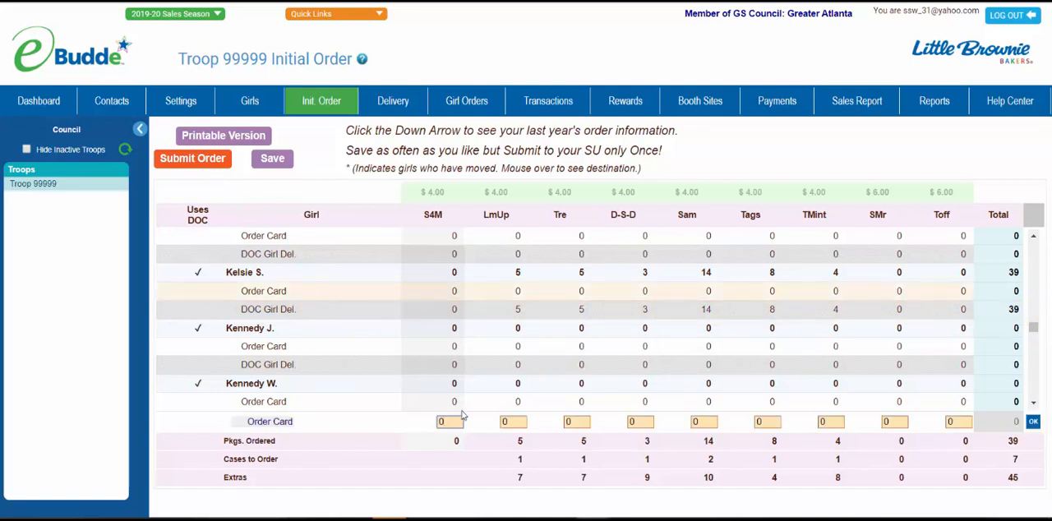
drag(448, 421, 433, 422)
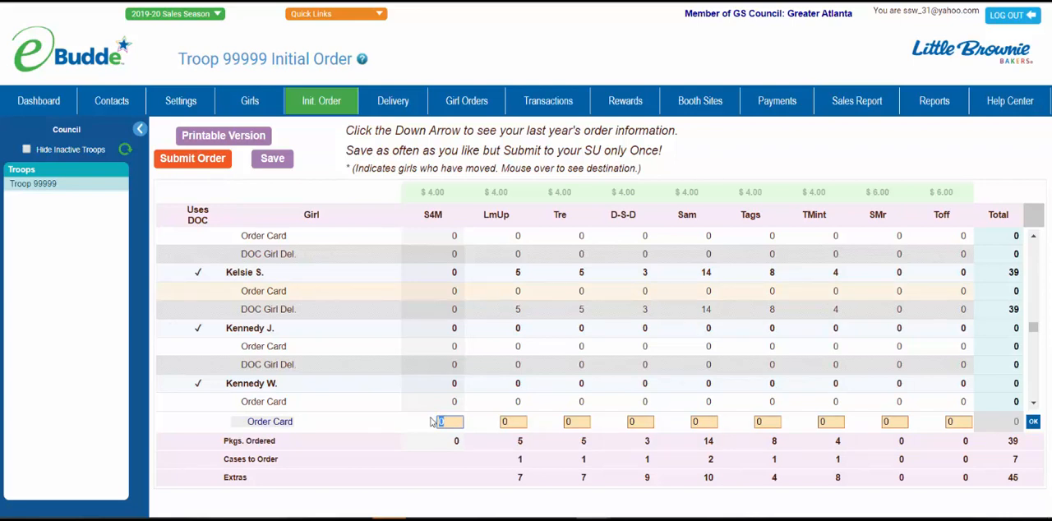
text(5)
key(Tab)
text(6)
key(Tab)
text(10)
key(Tab)
text(24)
key(Tab)
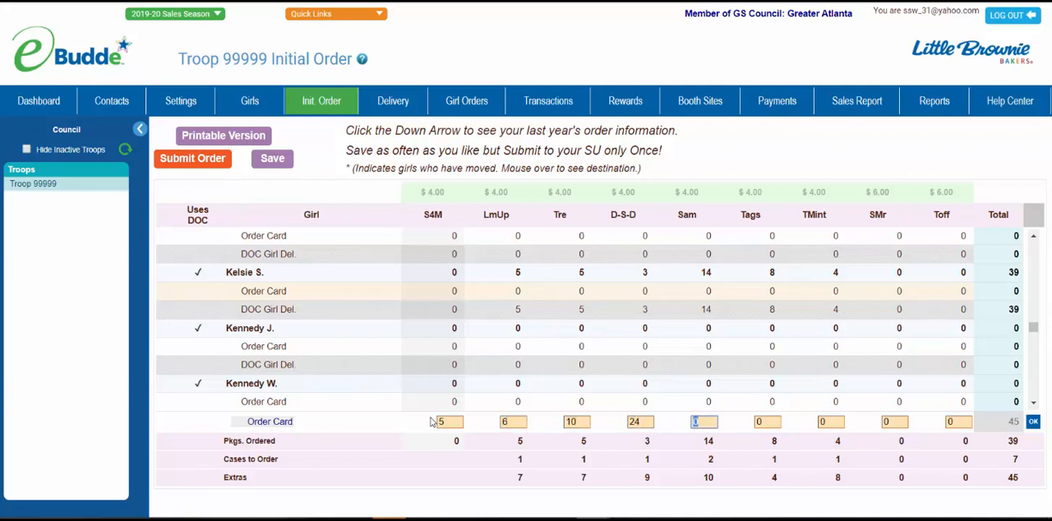
Step: Complete that order card with Sam 45, Tags 22, TMint 42, SMr 40 and Toff 12, and accept the row
text(45)
key(Tab)
text(22)
key(Tab)
text(42)
key(Tab)
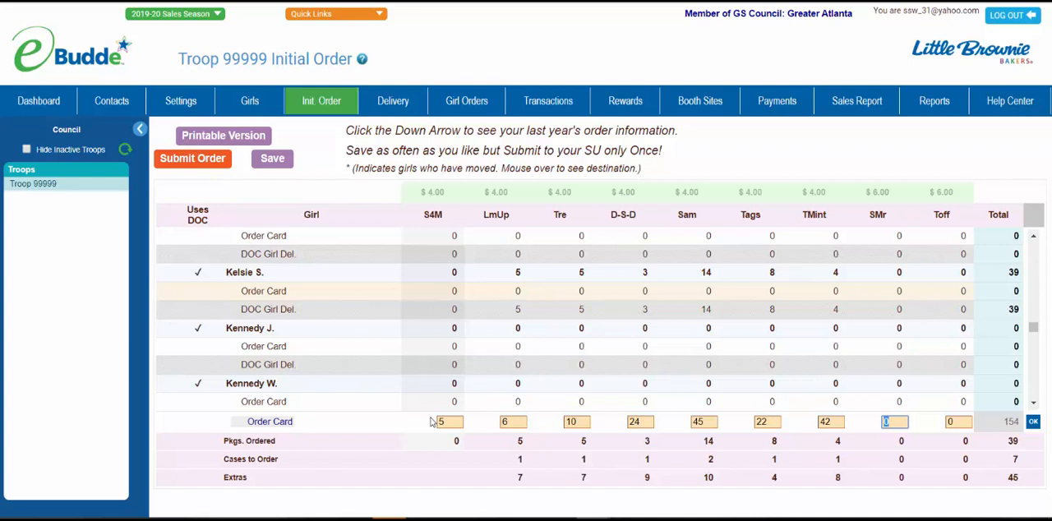
text(40)
key(Tab)
text(12)
click(1033, 421)
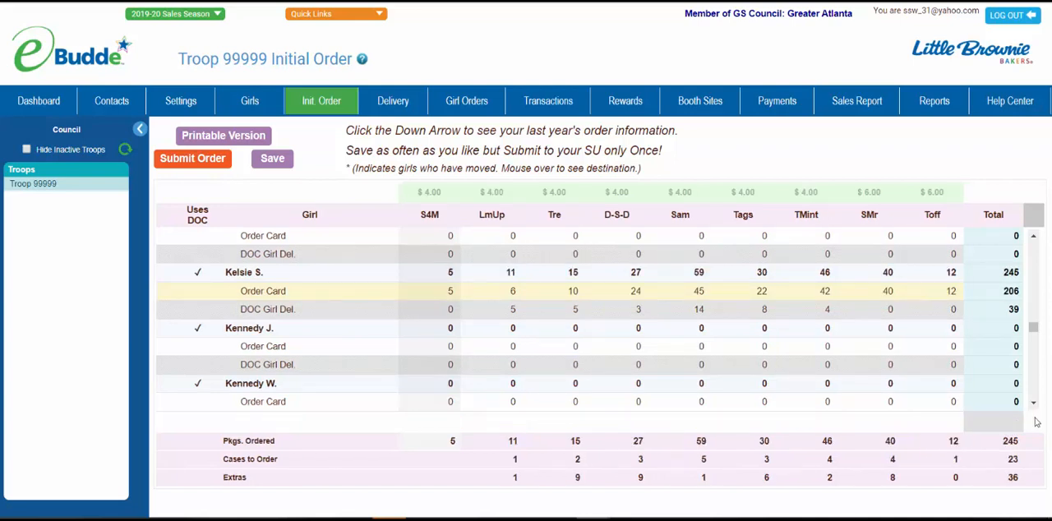
Step: Open the order card of the girl listed directly below and enter S4M 5, LmUp 88, Tre 12 and D-S-D 59
click(481, 352)
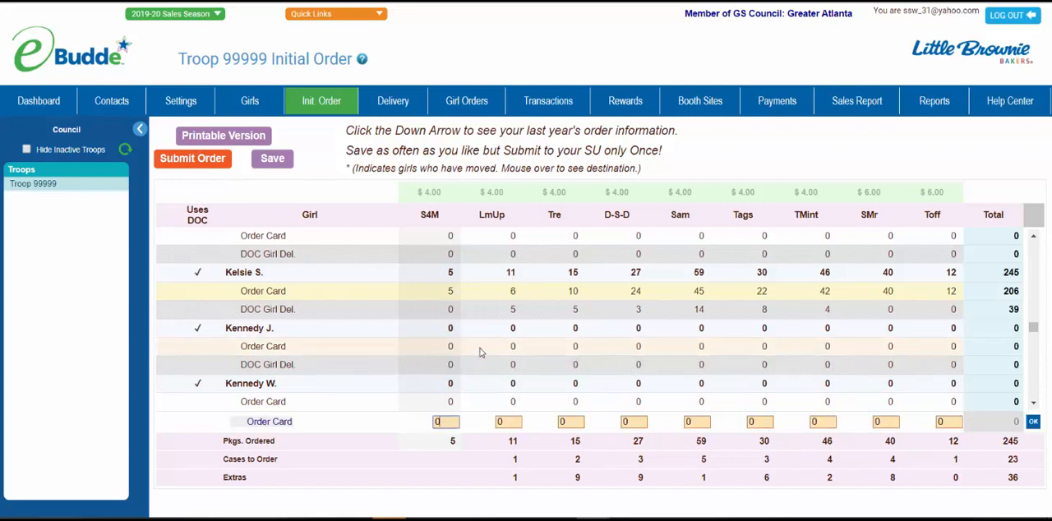
key(BackSpace)
text(5)
key(Tab)
text(88)
key(Tab)
text(12)
key(Tab)
text(59)
key(Tab)
Step: Complete this second order card with Sam 64, Tags 55, TMint 60, SMr 72 and Toff 55, accept the row, and save the troop order
text(64)
key(Tab)
text(55)
key(Tab)
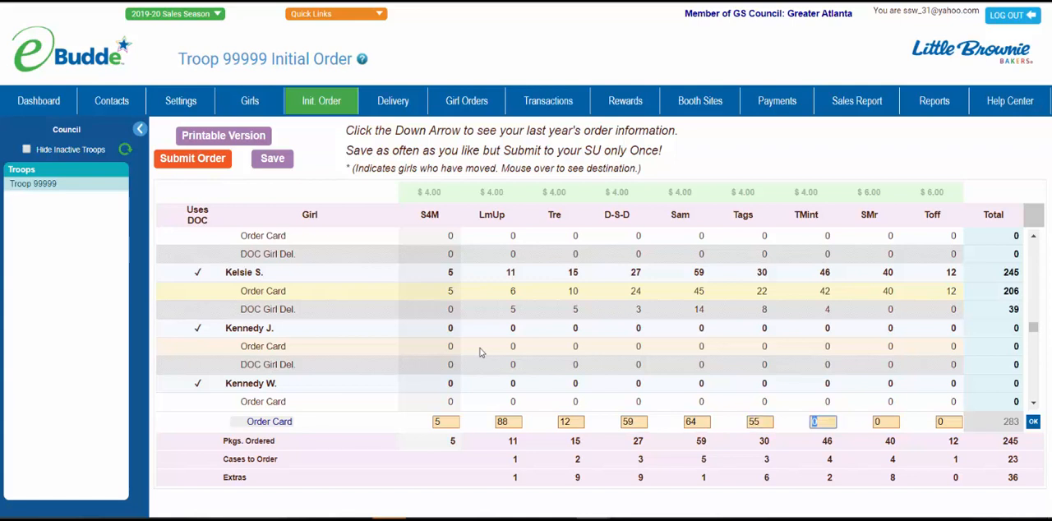
text(60)
key(Tab)
text(72)
key(Tab)
text(55)
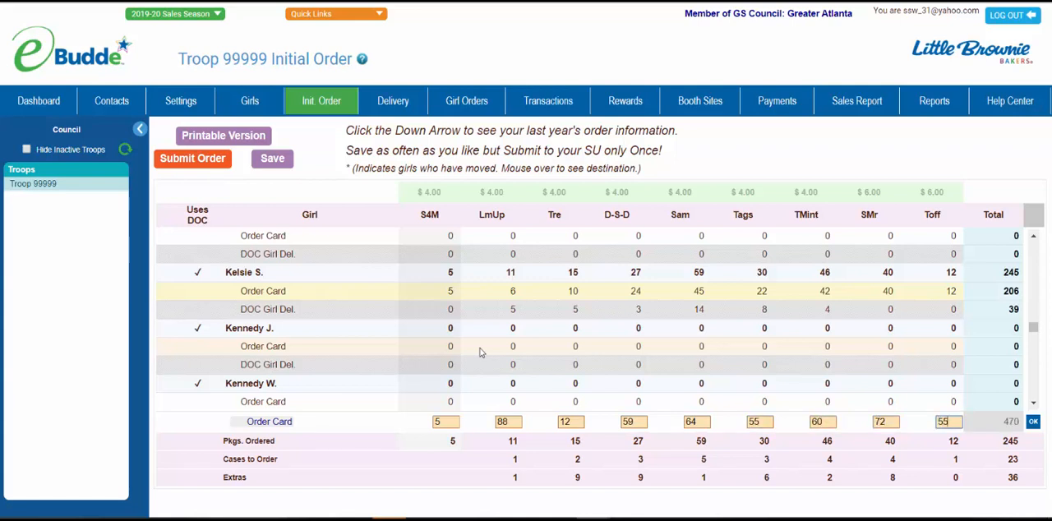
click(1034, 422)
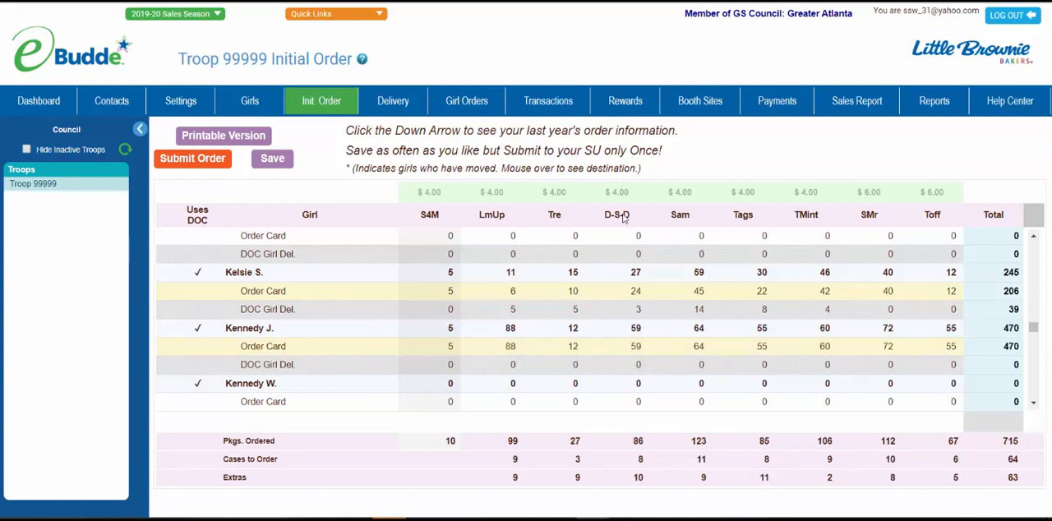
click(272, 159)
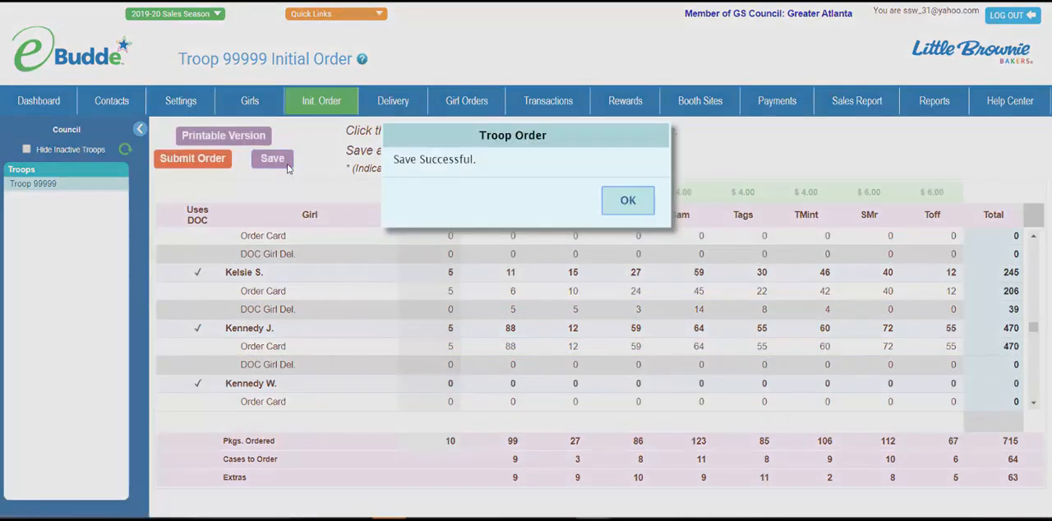
click(627, 202)
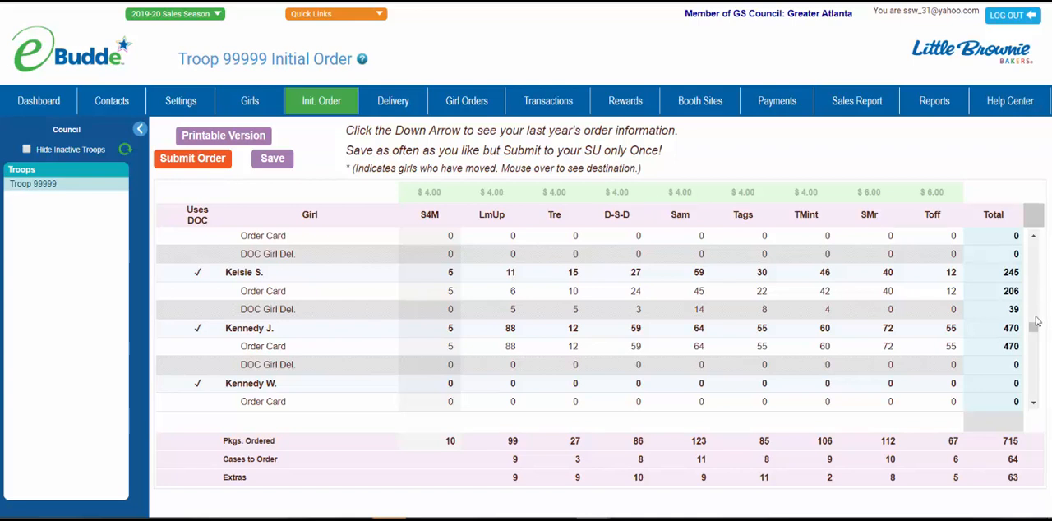
Step: Enter 45 packages in the BOOTH row for every variety from Tre to Toff, leaving LmUp at 0, and accept the row
drag(1035, 329, 1036, 398)
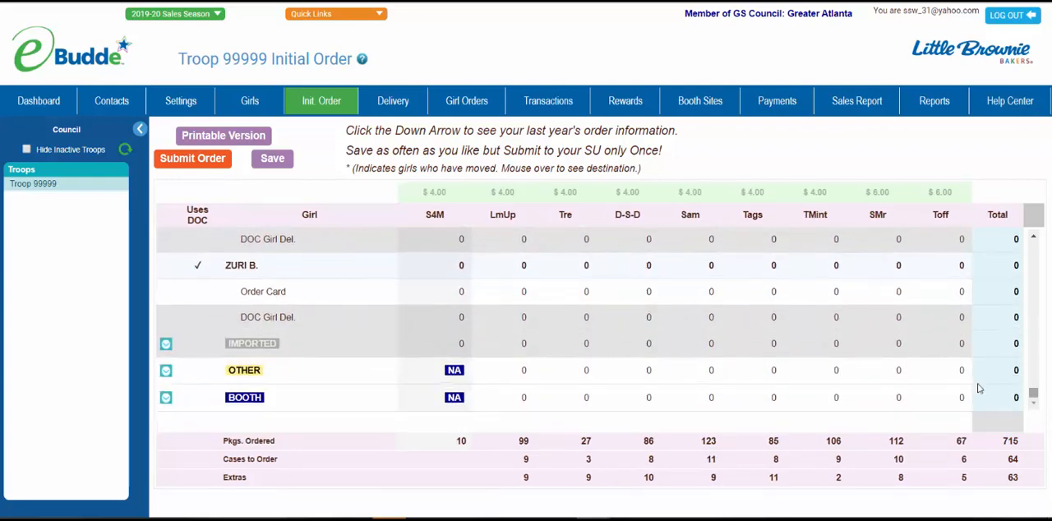
click(524, 401)
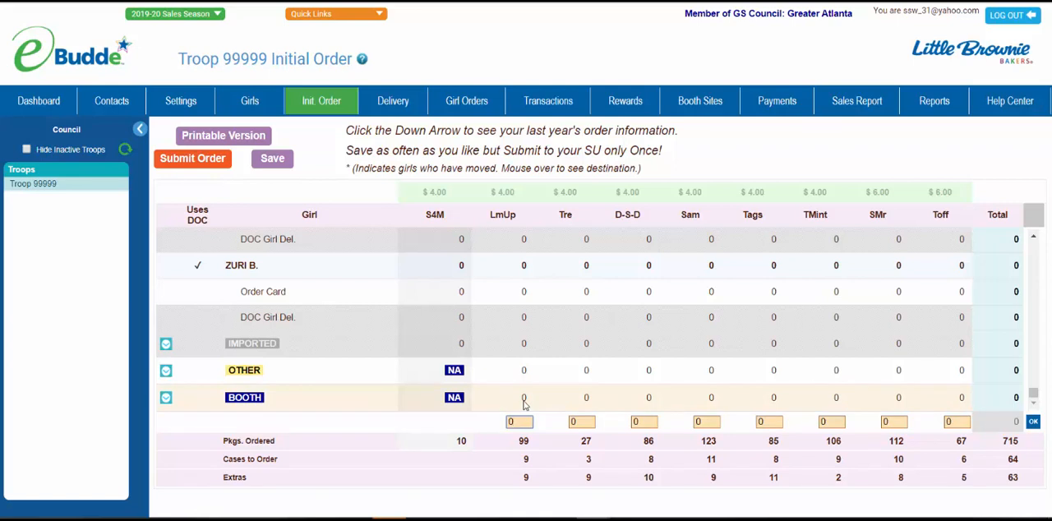
key(Tab)
text(45)
key(Tab)
text(45)
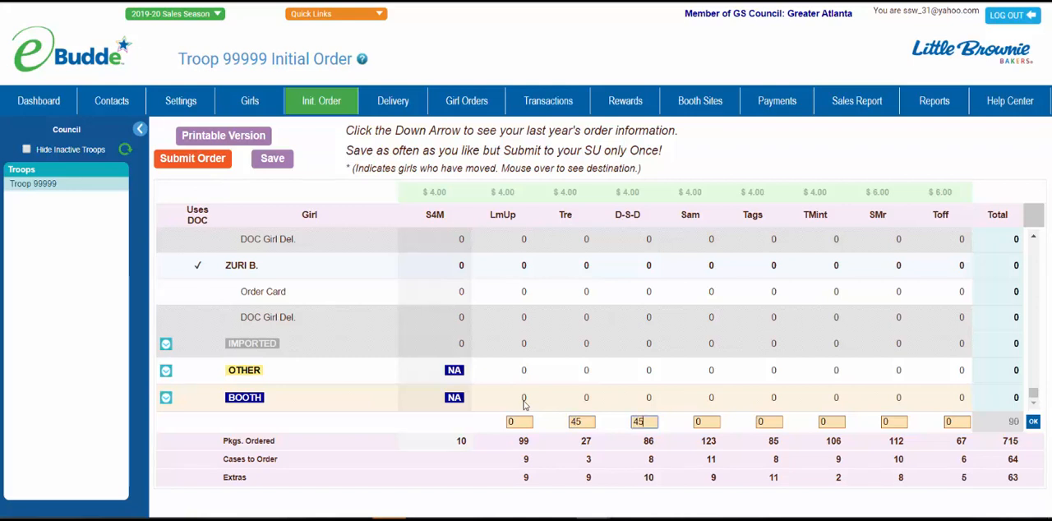
key(Tab)
text(45)
key(Tab)
text(45)
key(Tab)
text(45)
key(Tab)
text(45)
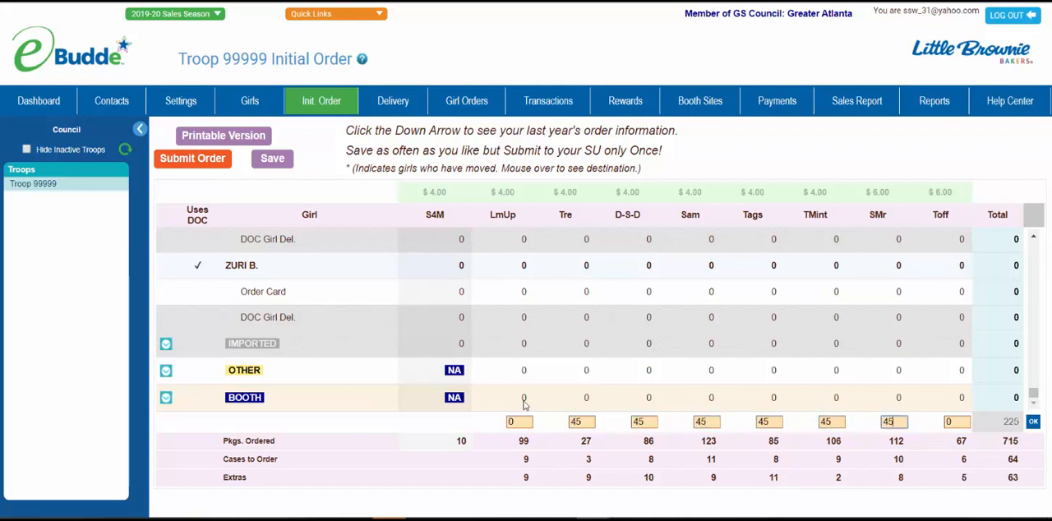
key(Tab)
text(45)
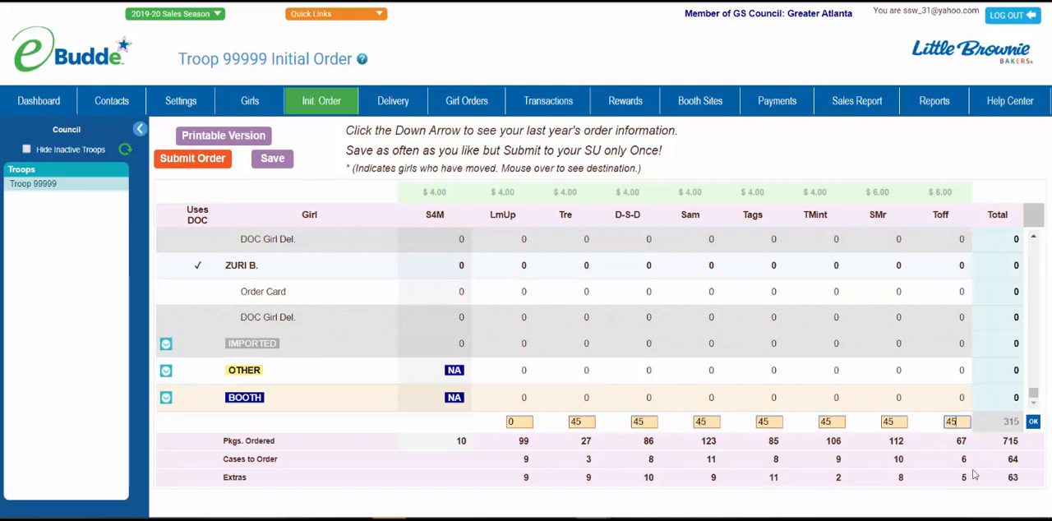
click(1034, 421)
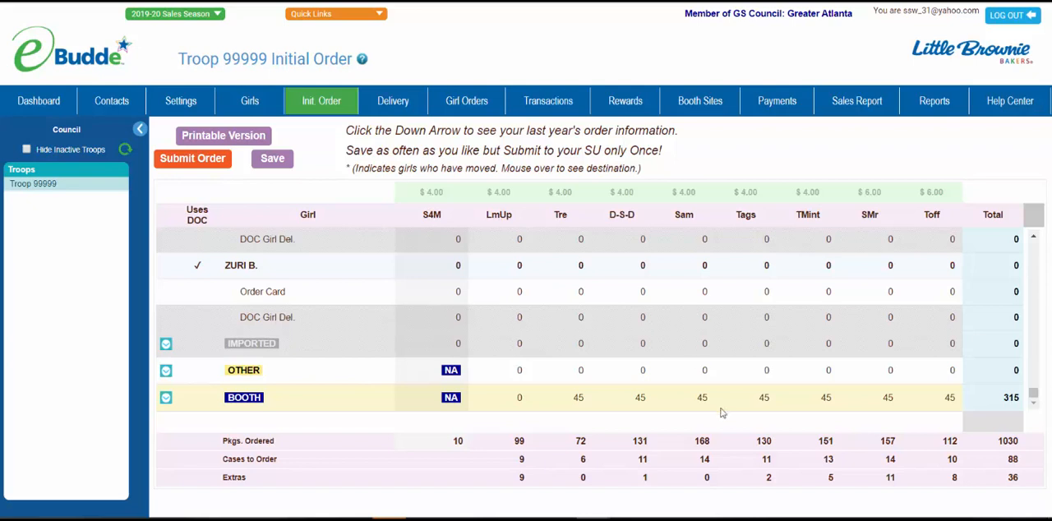
Step: Save the troop order and submit it as the troop's one-time initial order
click(264, 160)
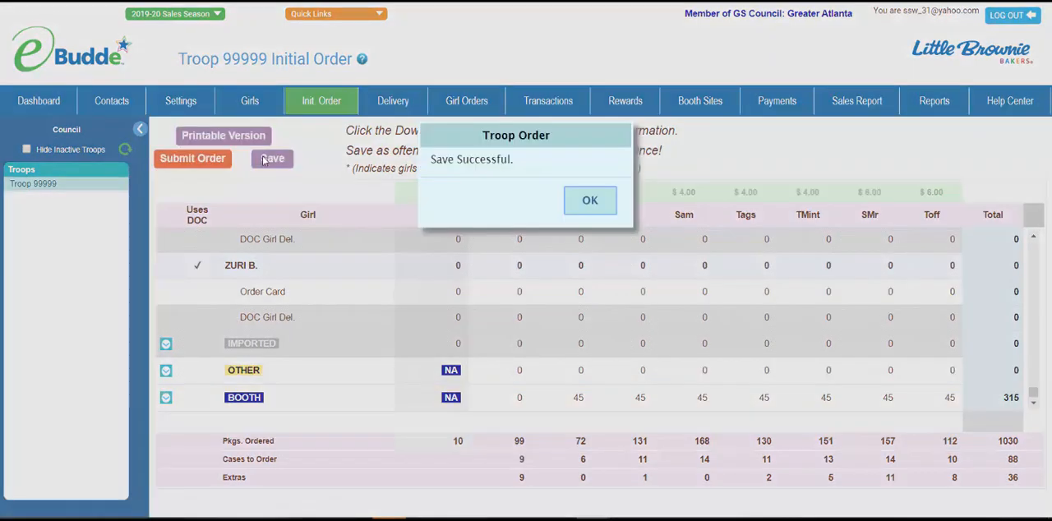
click(590, 202)
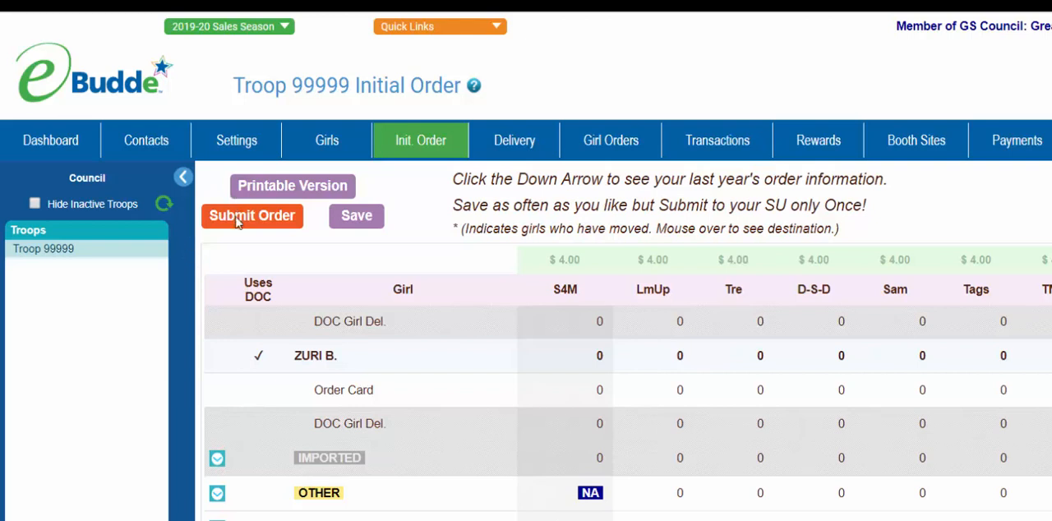
click(237, 219)
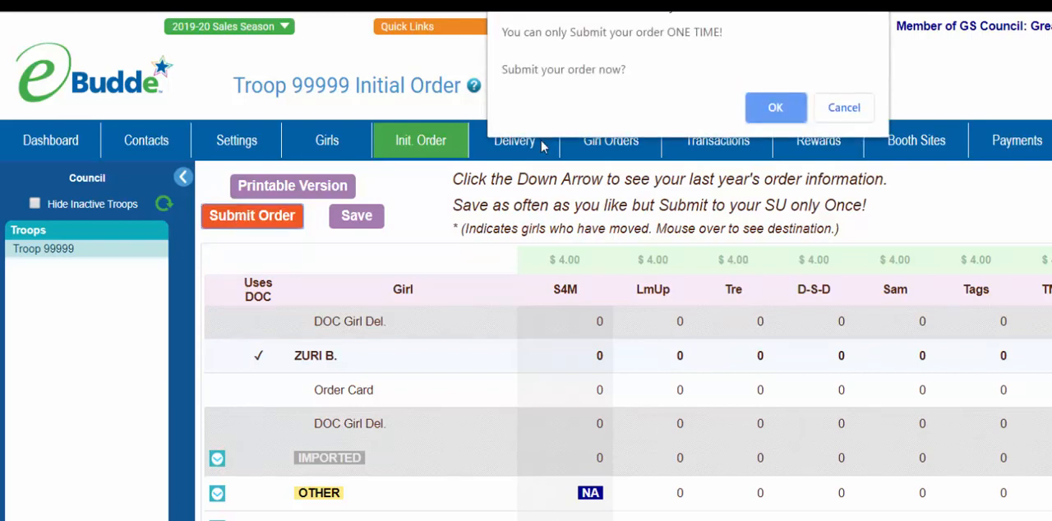
click(760, 106)
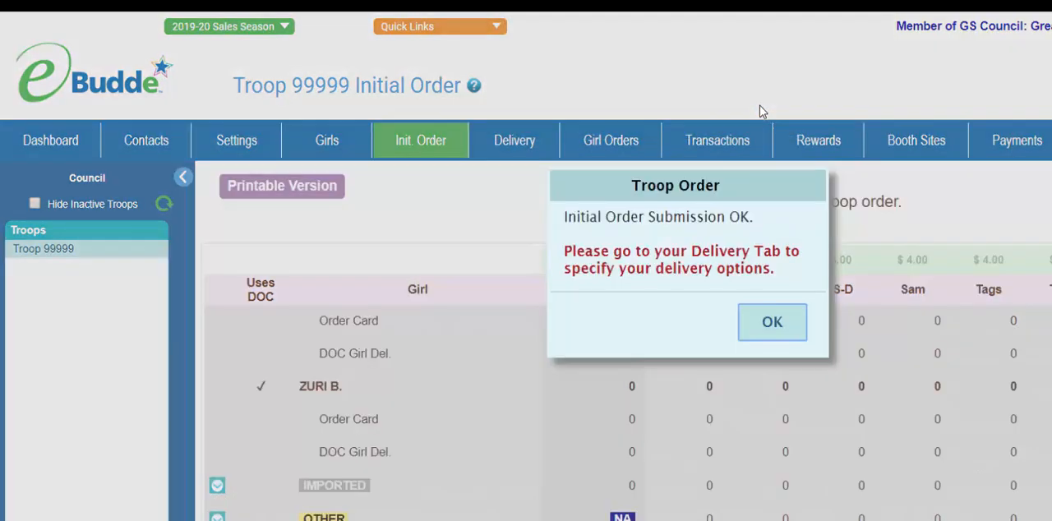
click(772, 323)
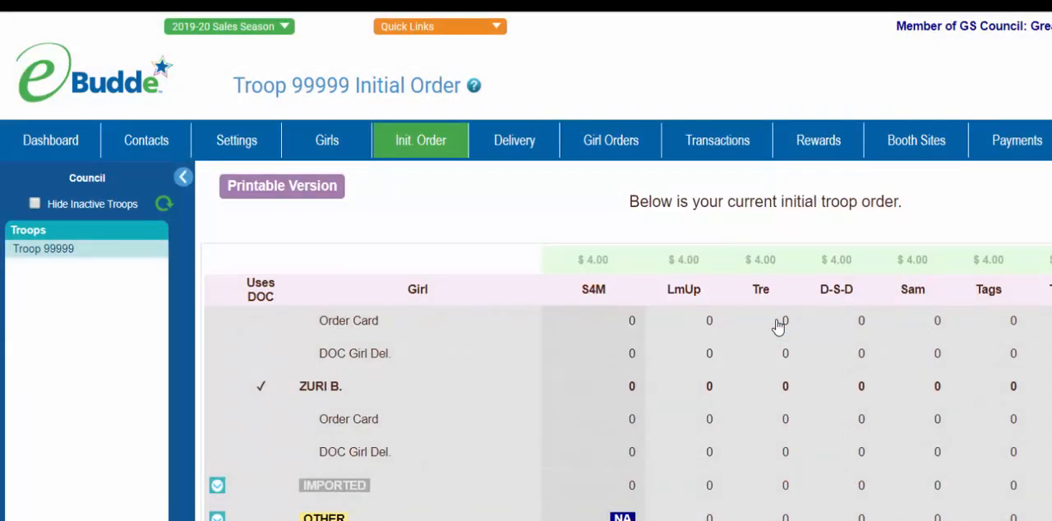
Step: On the delivery sheet, set cookie pickup to Someone from my Troop and the station to Atlanta - Atlantic (301), 02/08/2020
click(529, 149)
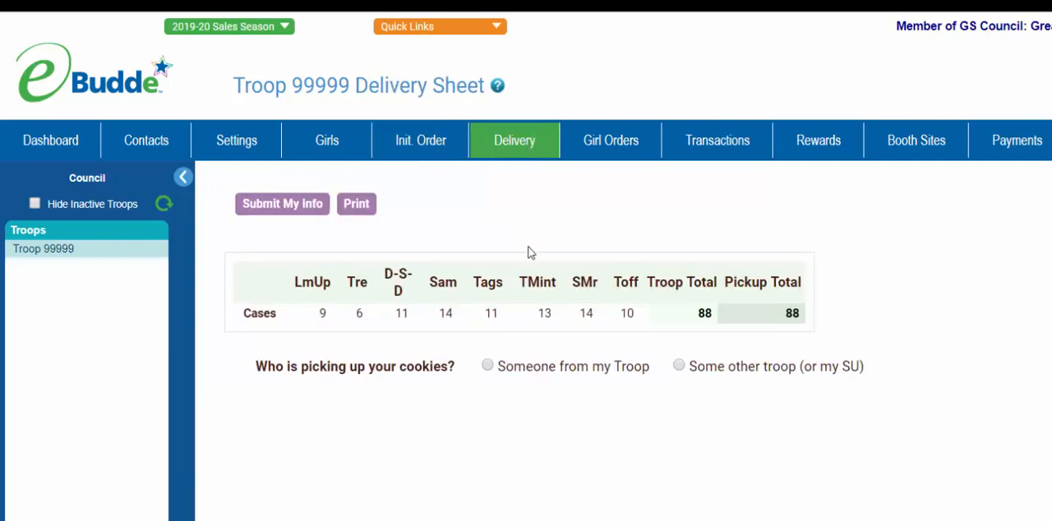
click(488, 367)
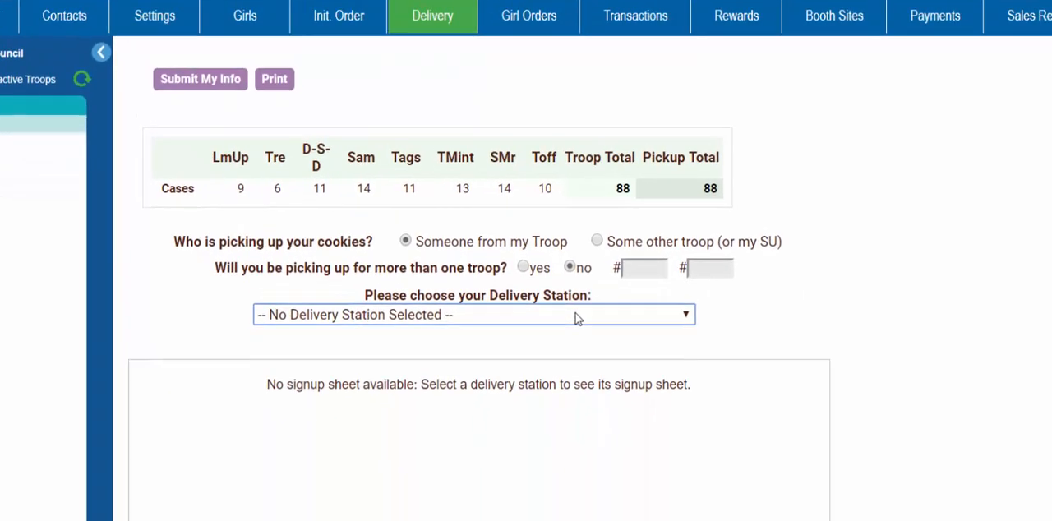
click(657, 442)
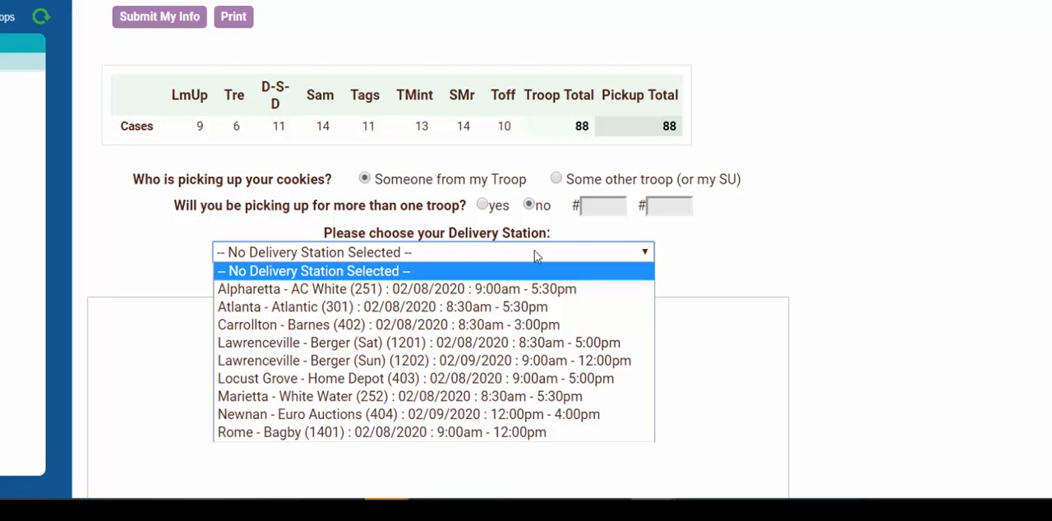
click(507, 313)
Step: Reserve the 8:46am pickup slot in Line 1 of the delivery station's signup sheet
scroll(505, 309, down, 1)
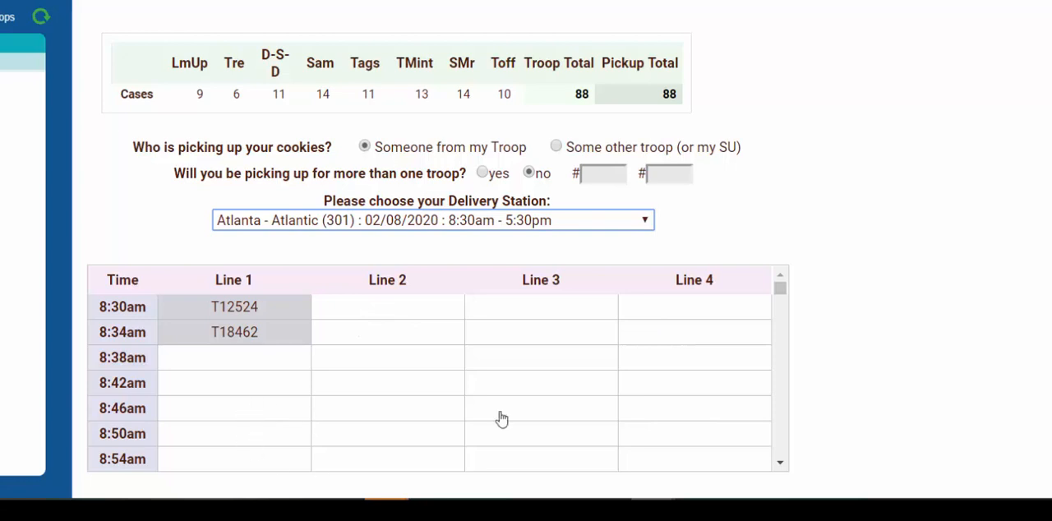
mouse_move(781, 288)
mouse_down()
mouse_move(787, 359)
mouse_move(780, 289)
mouse_up()
click(310, 417)
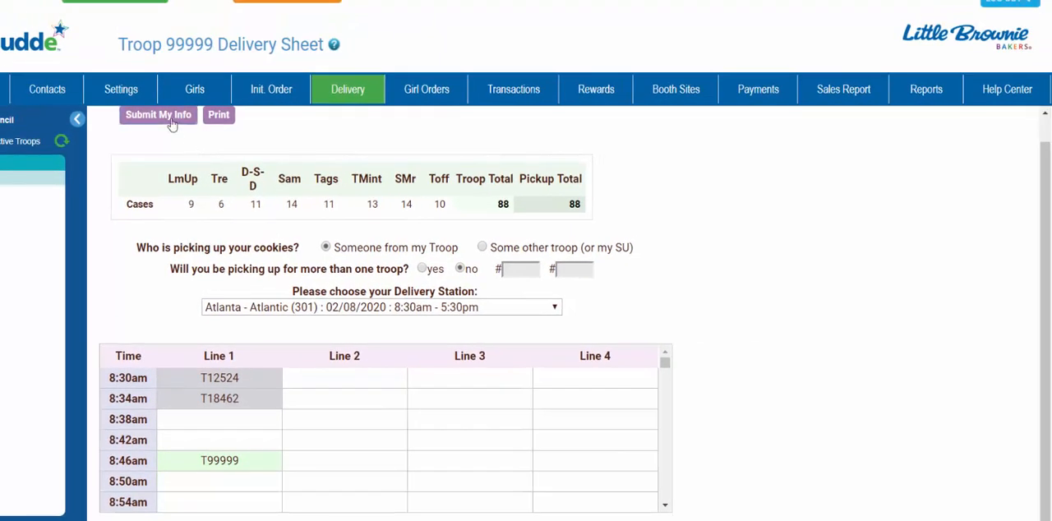
Step: Submit the troop's delivery information and view the pickup confirmation
click(172, 122)
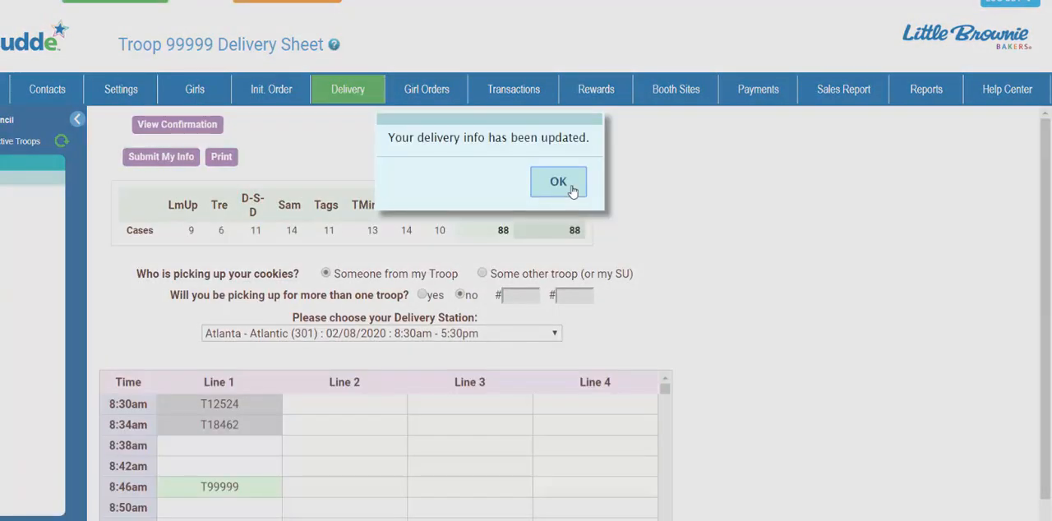
click(567, 185)
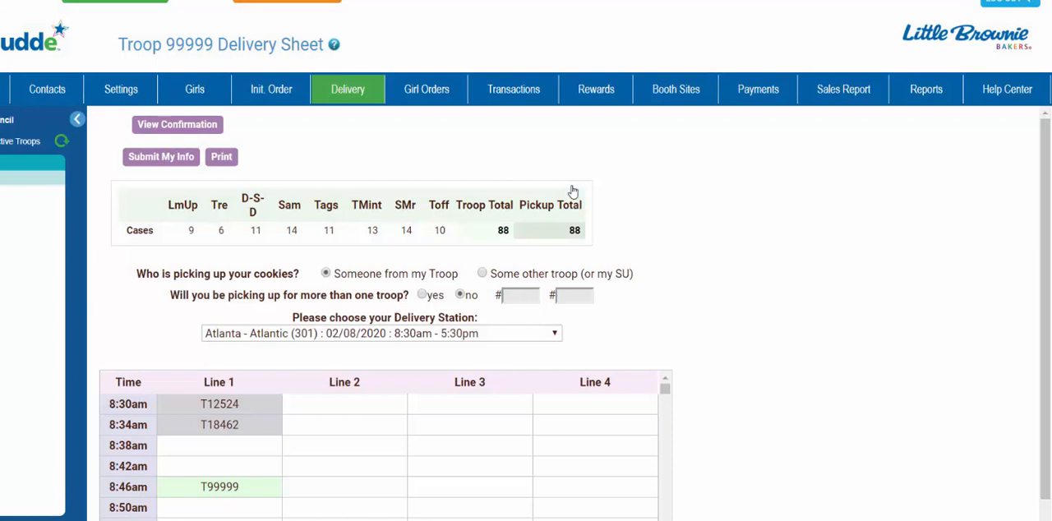
click(185, 124)
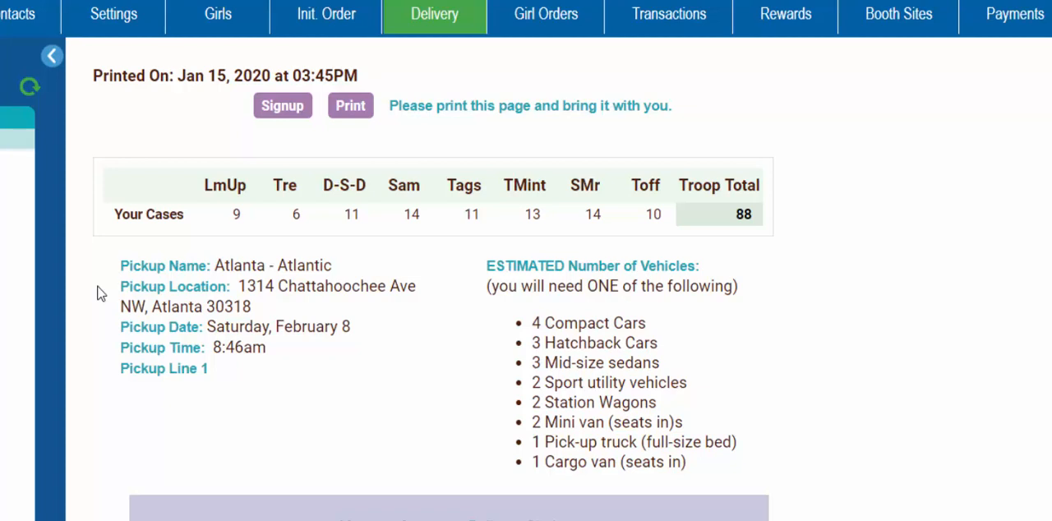
Step: Fill out the Initial Rewards Order by submitting the individual reward orders of the two girls who each receive 3 rewards
click(791, 13)
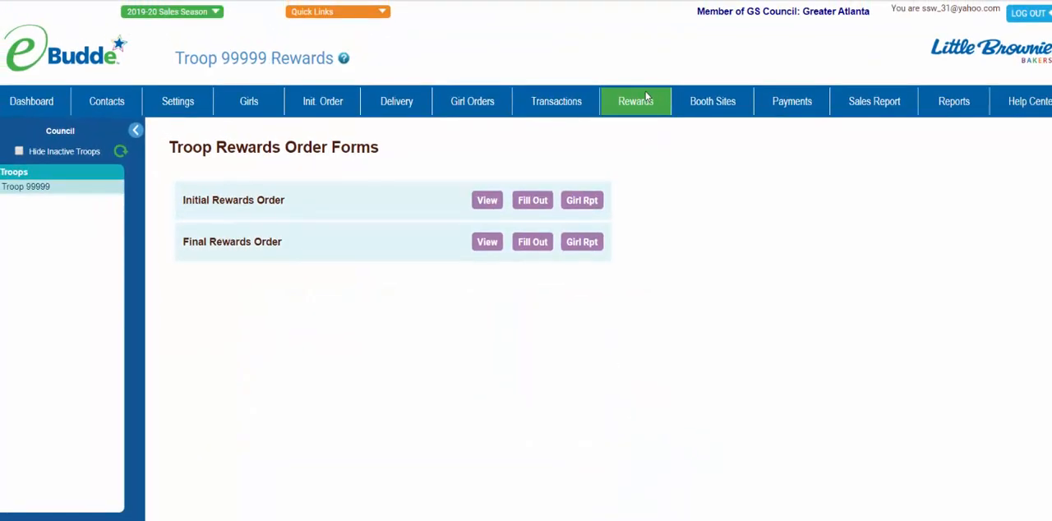
click(538, 204)
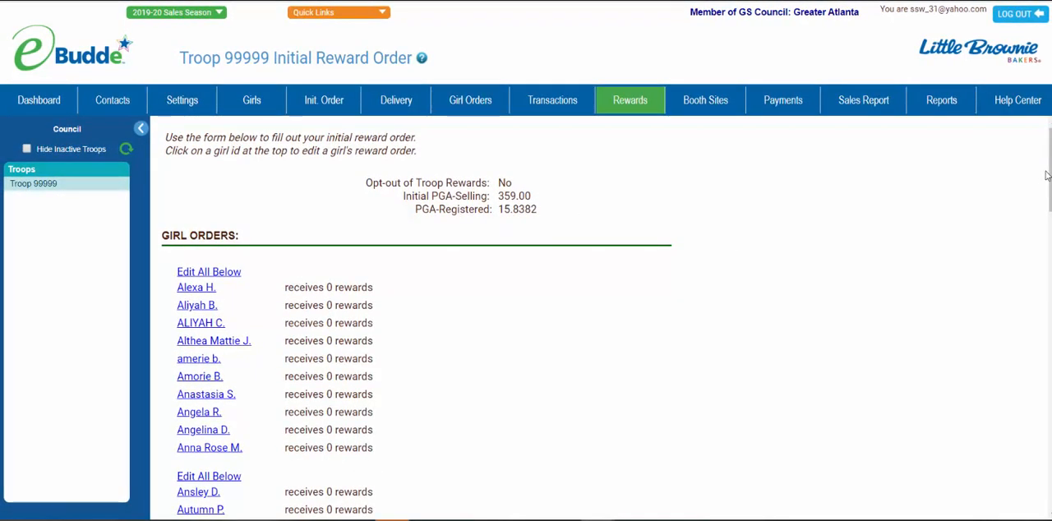
drag(1050, 173, 1050, 349)
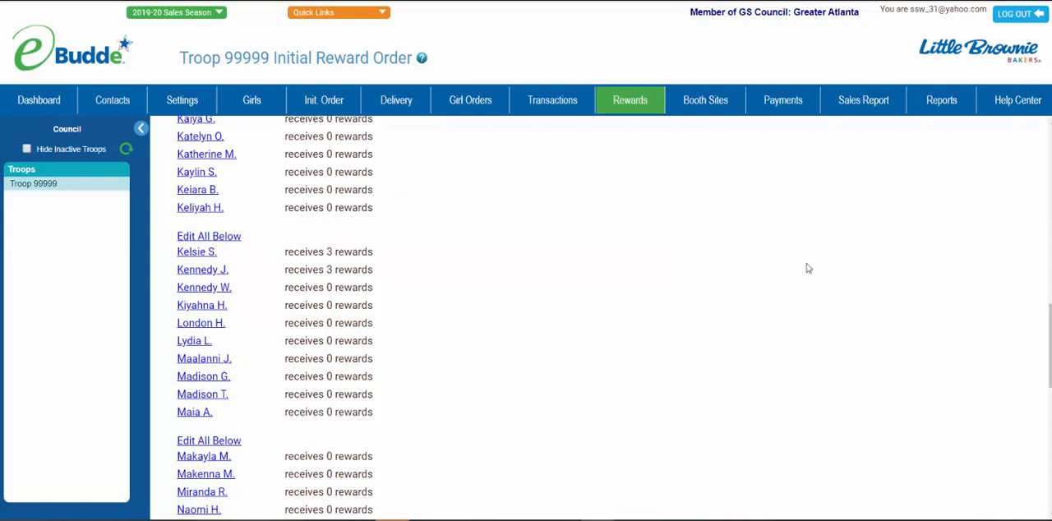
click(198, 253)
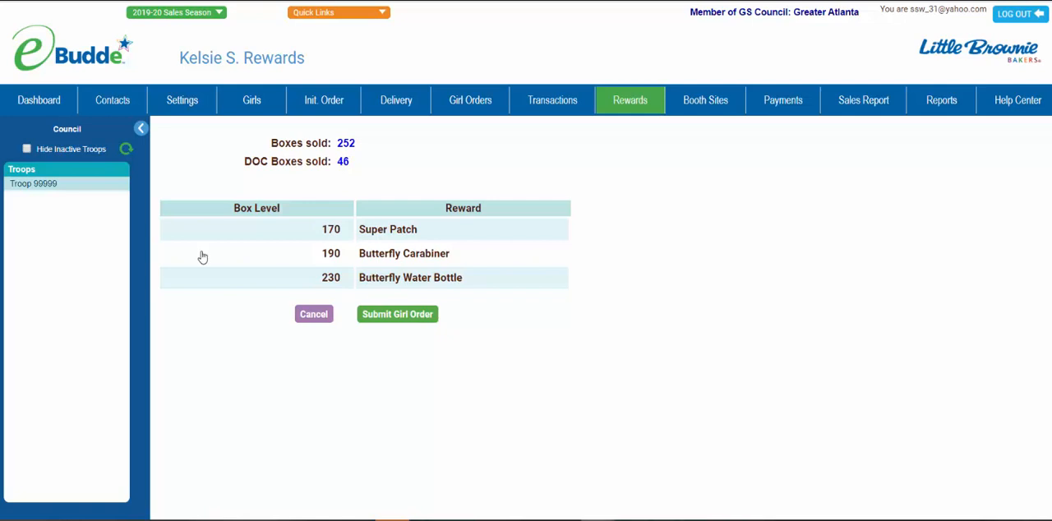
click(394, 320)
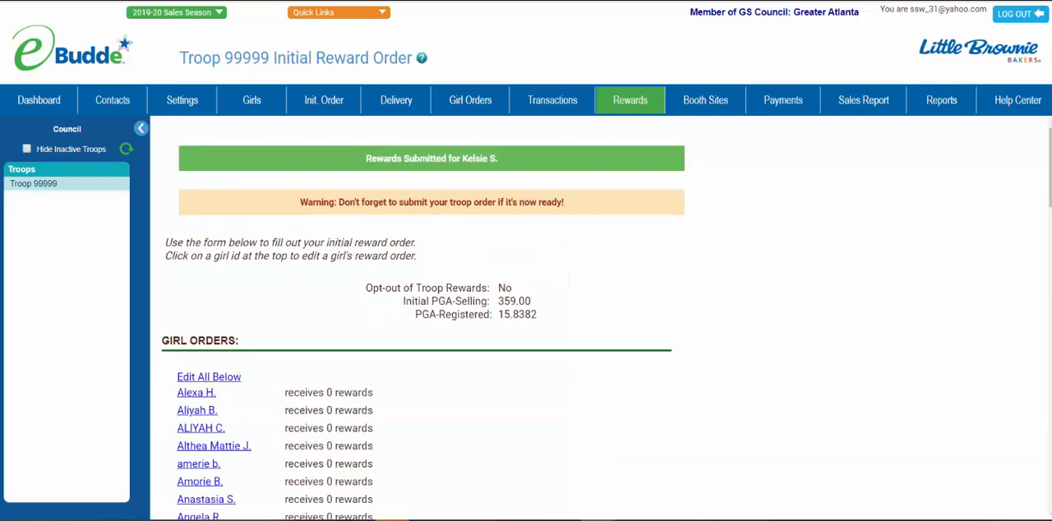
drag(1050, 165, 1049, 356)
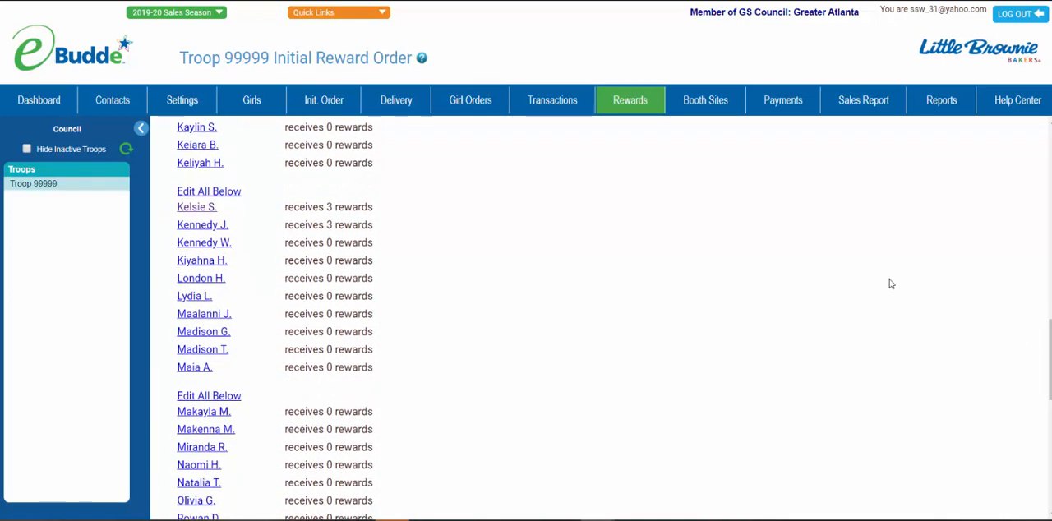
click(209, 227)
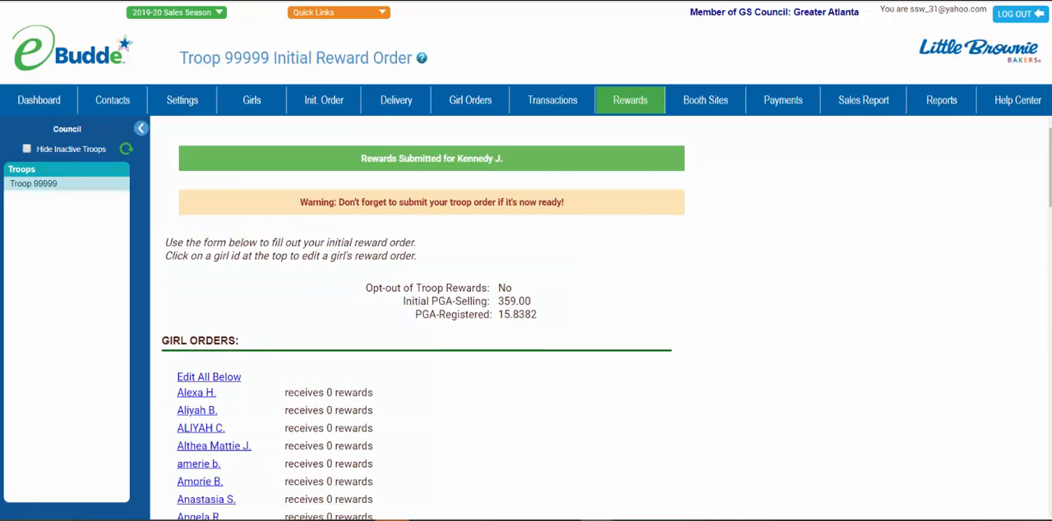
Step: Set the PGA 175.0 Cookie Trays (Volunteers) quantity to 2 in the troop order and submit the one-time troop reward order
scroll(526, 320, down, 6)
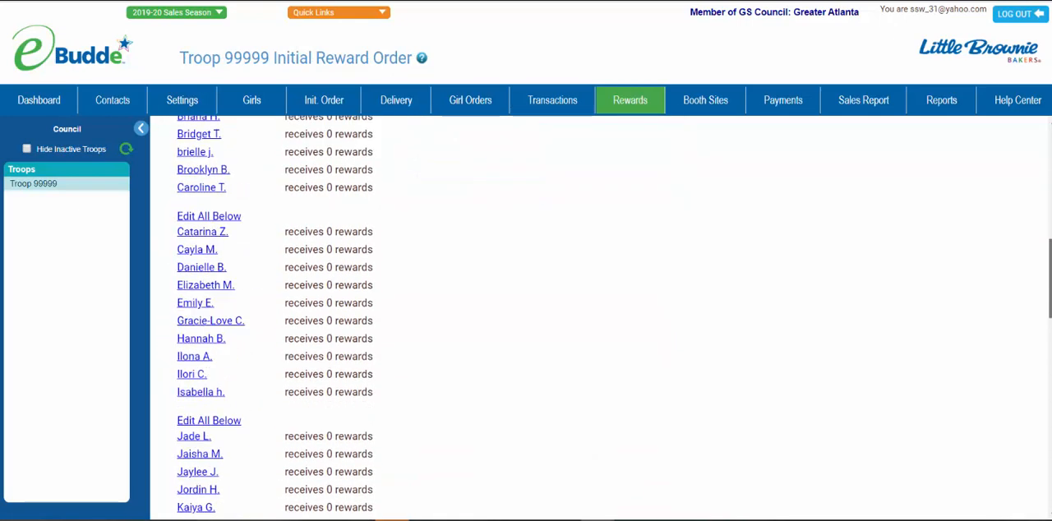
scroll(526, 321, down, 8)
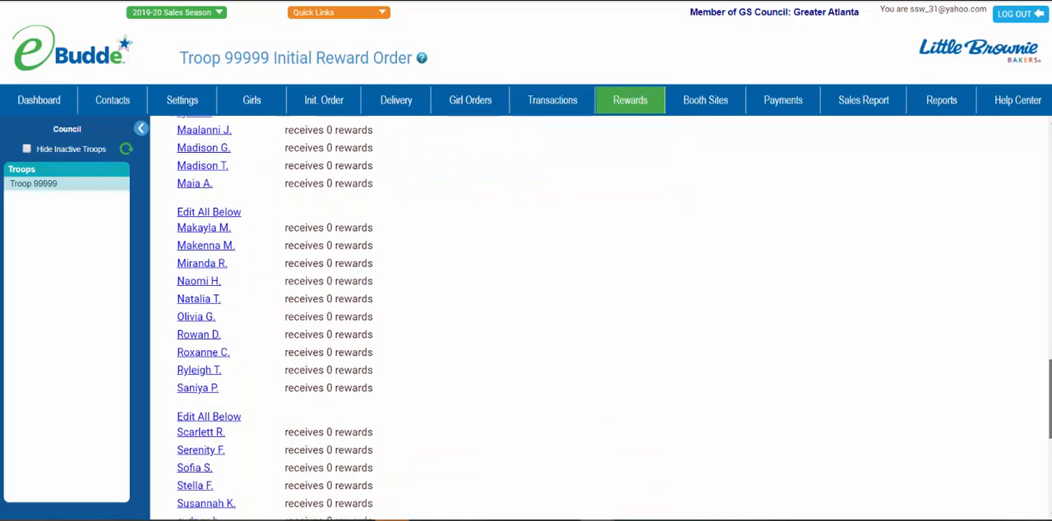
scroll(526, 321, down, 5)
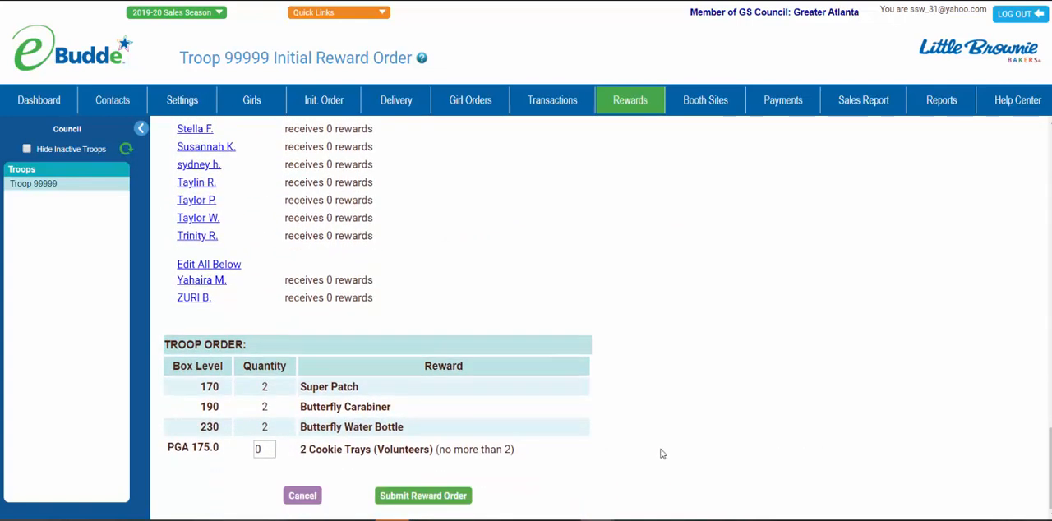
double_click(271, 449)
text(2)
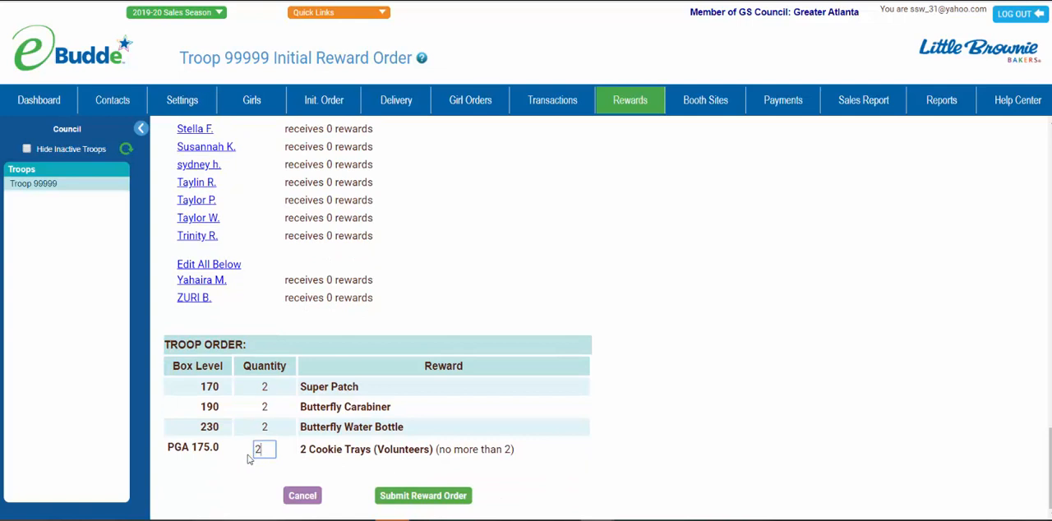
click(330, 477)
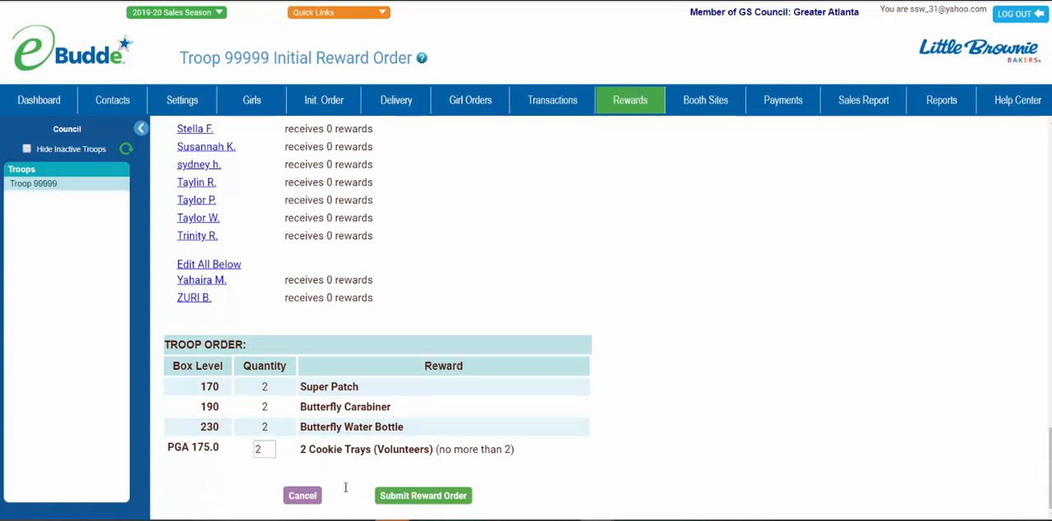
click(406, 496)
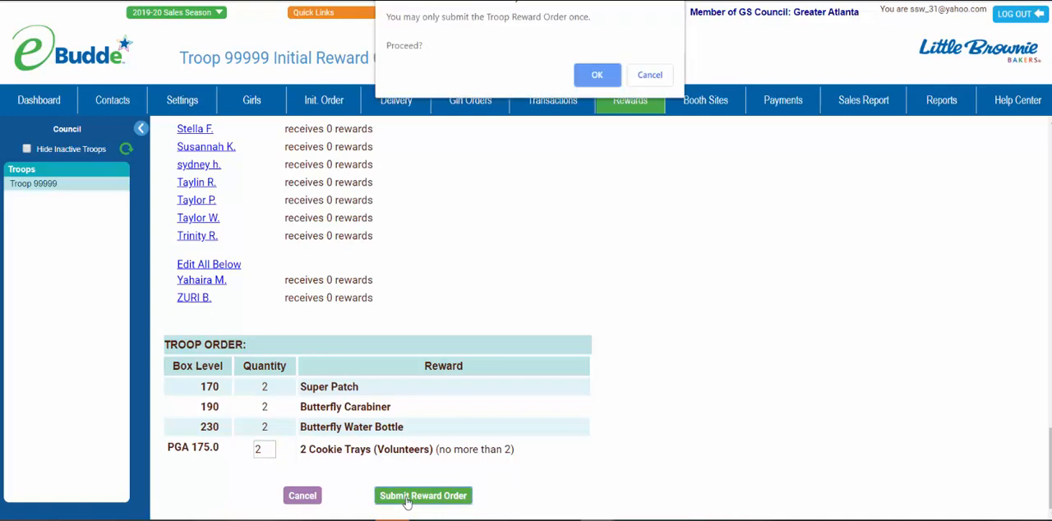
click(598, 76)
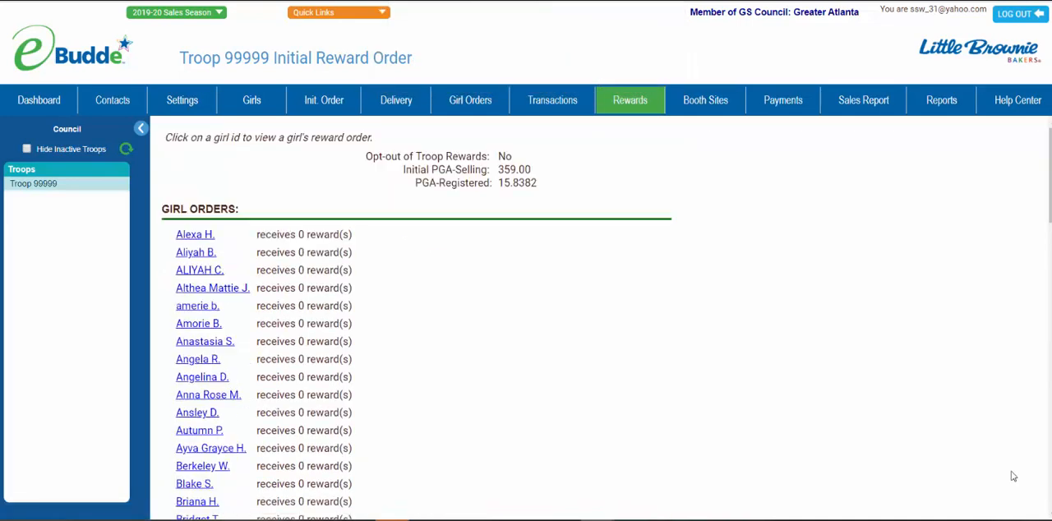